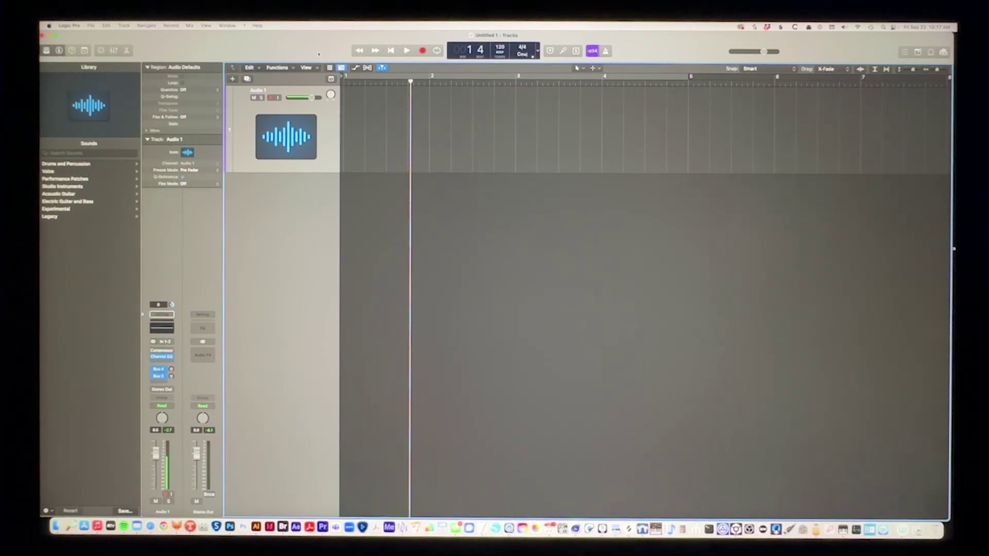
Step: Add a new Software Instrument track below the Audio 1 track
left_click(233, 80)
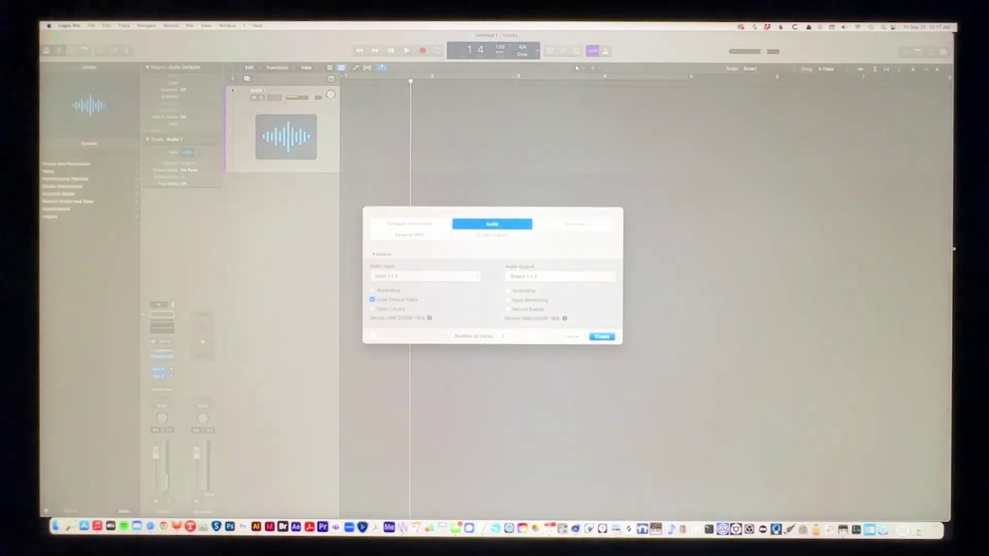
left_click(445, 231)
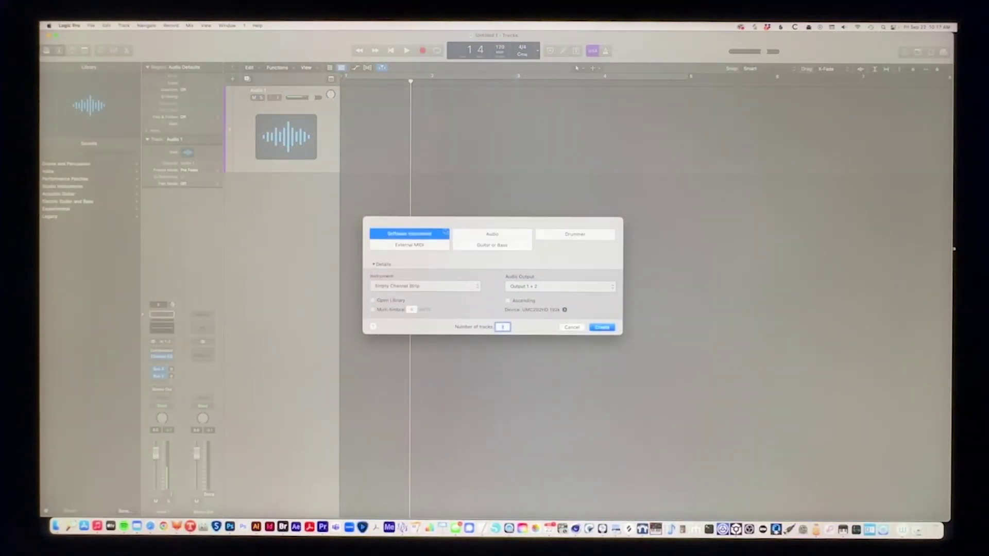
left_click(597, 327)
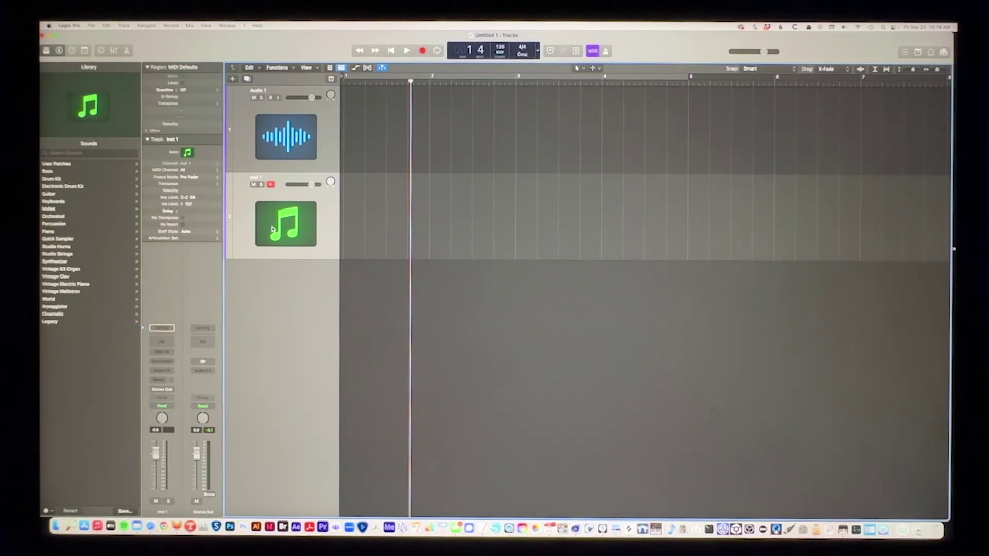
Step: Load the Roland TR-909 kit from Electronic Drum Kit and move its track above Audio 1
key("y")
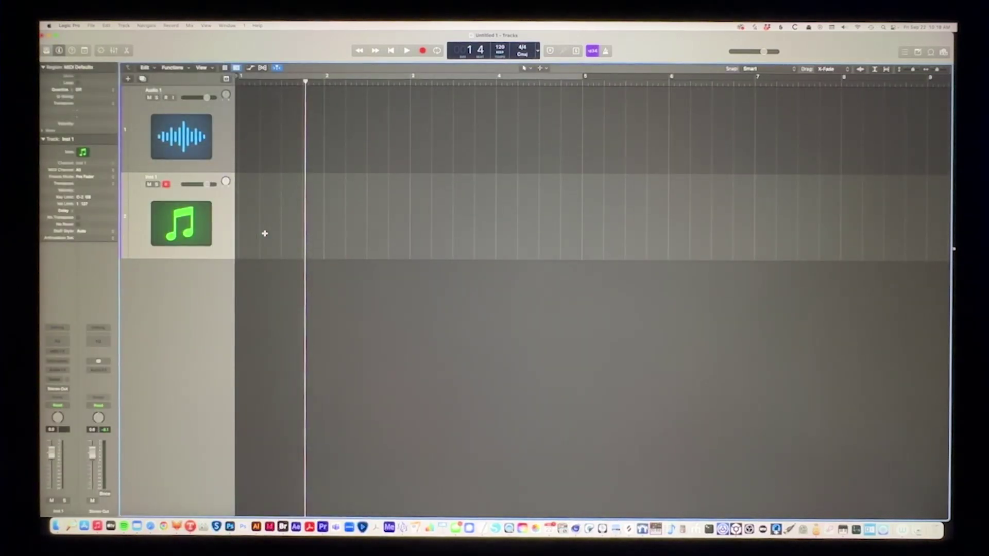
key("y")
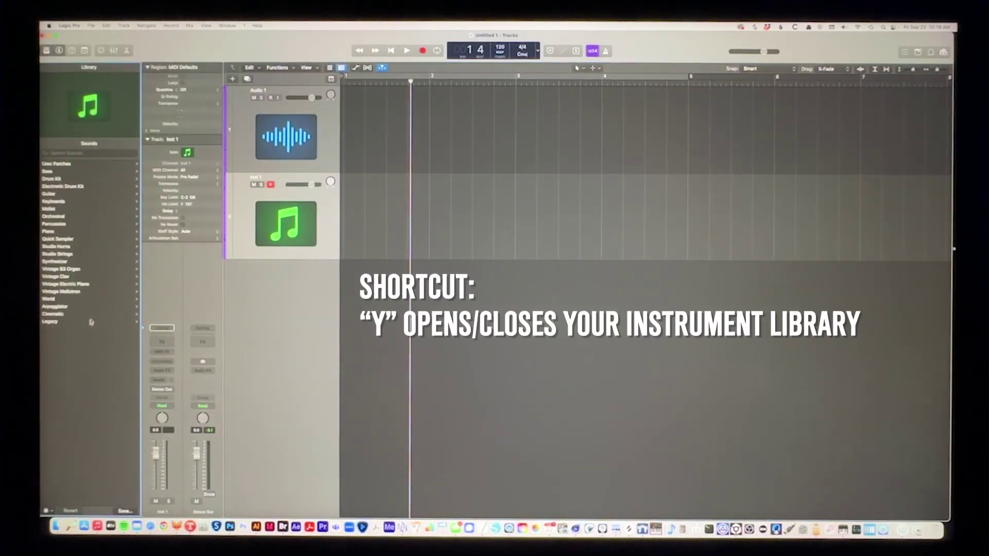
left_click(66, 186)
scroll(106, 410, "down", 5)
scroll(97, 421, "down", 5)
scroll(86, 433, "down", 5)
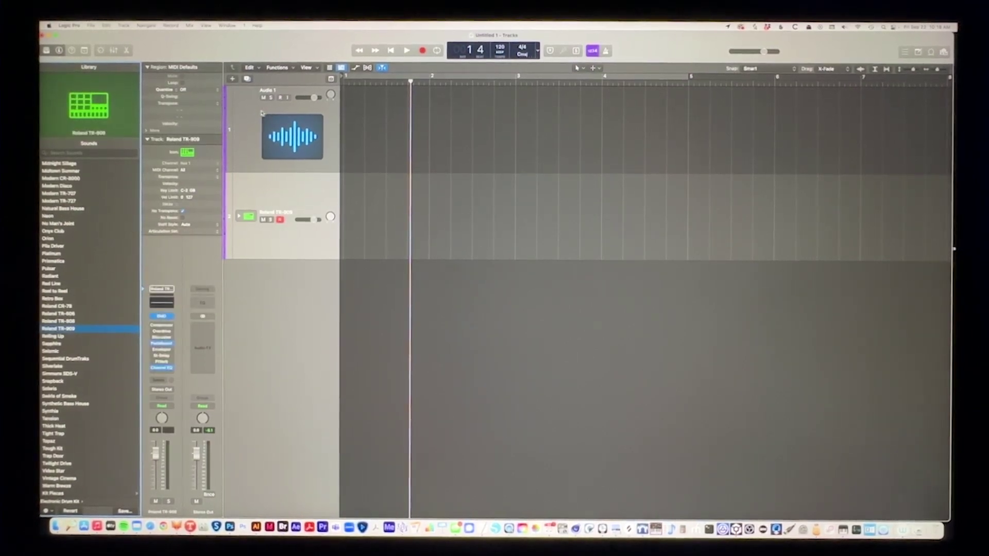
left_click_drag(265, 186, 265, 108)
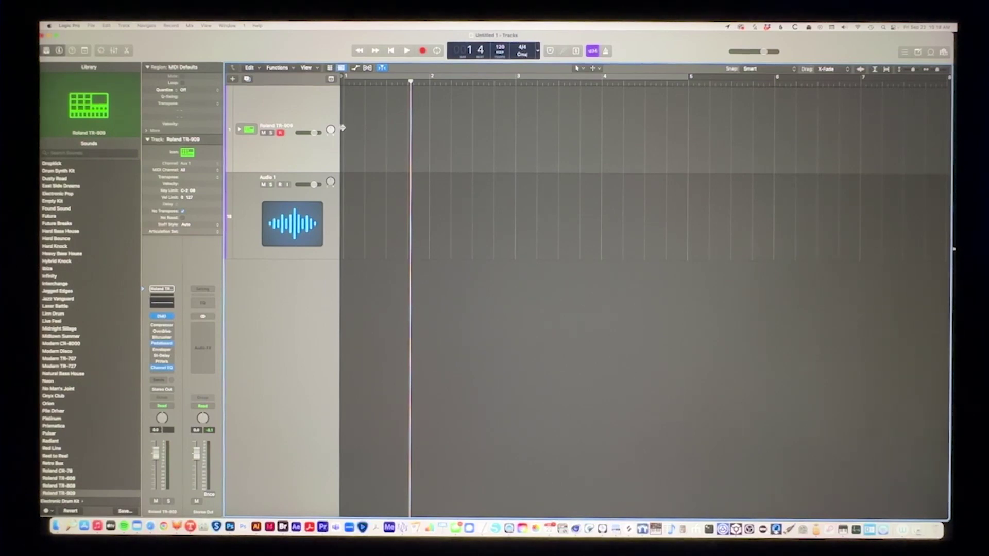
right_click(346, 92)
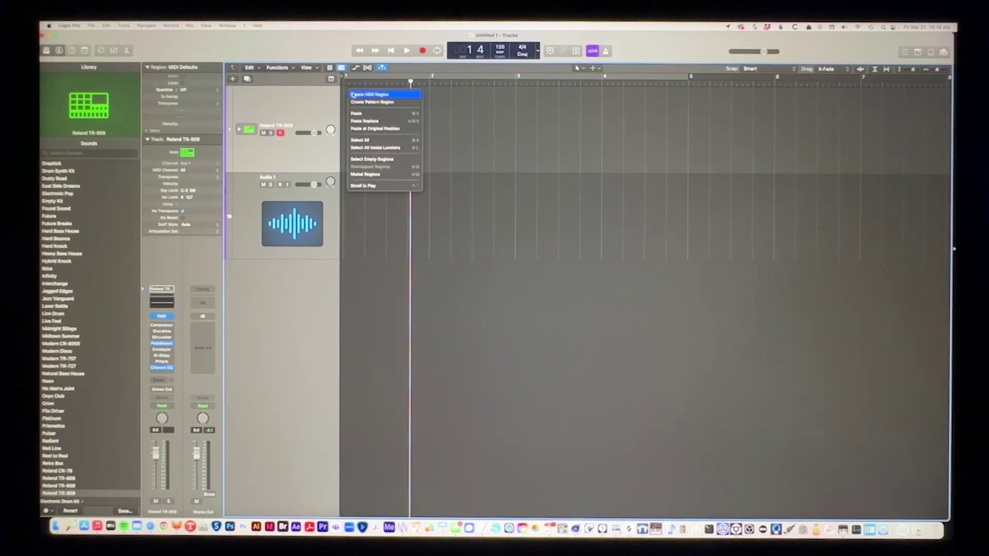
Step: Create a pattern region on the TR-909 track and select it to show its step grid
left_click(373, 101)
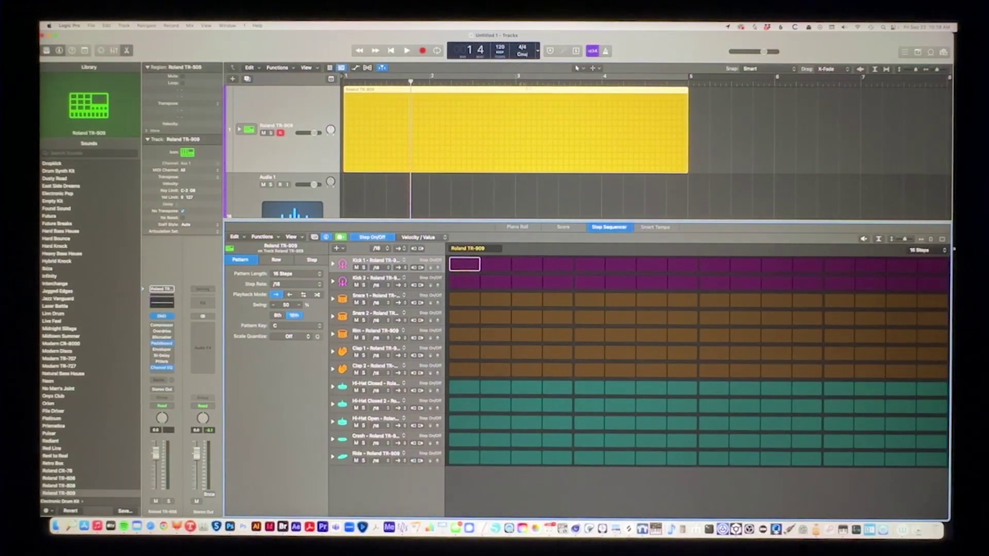
left_click(702, 93)
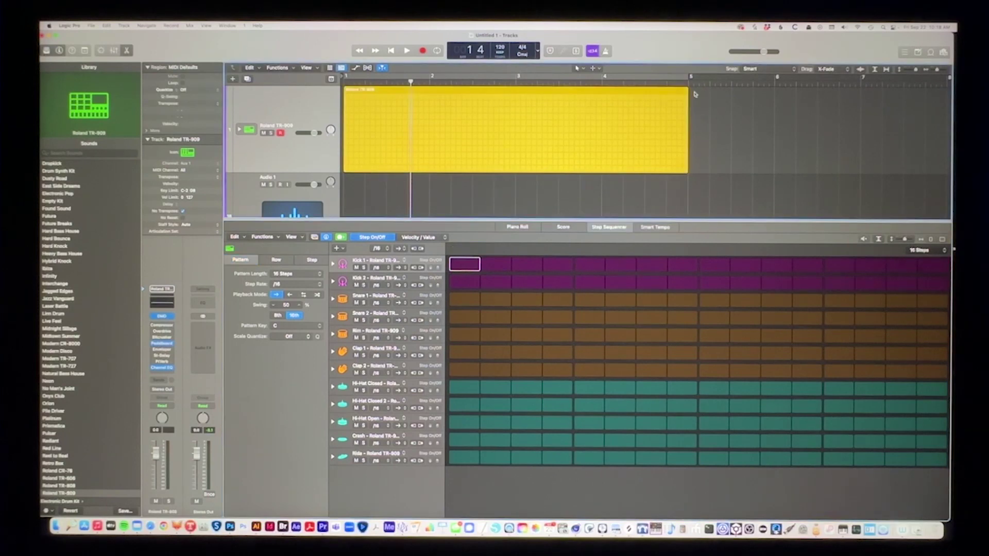
left_click(665, 91)
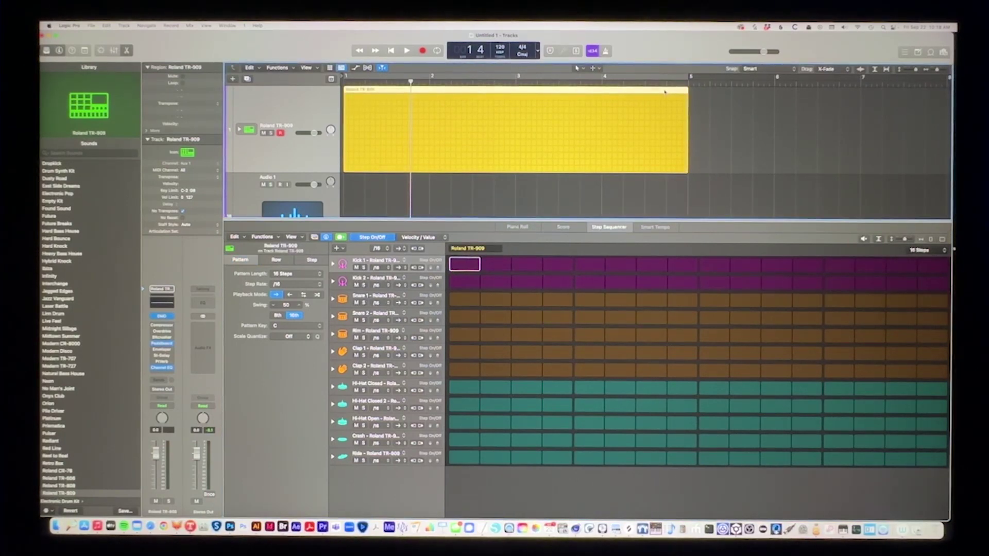
Step: Turn on Cycle, play the pattern once, return to bar 1, and enable Kick 1 step 1
key("c")
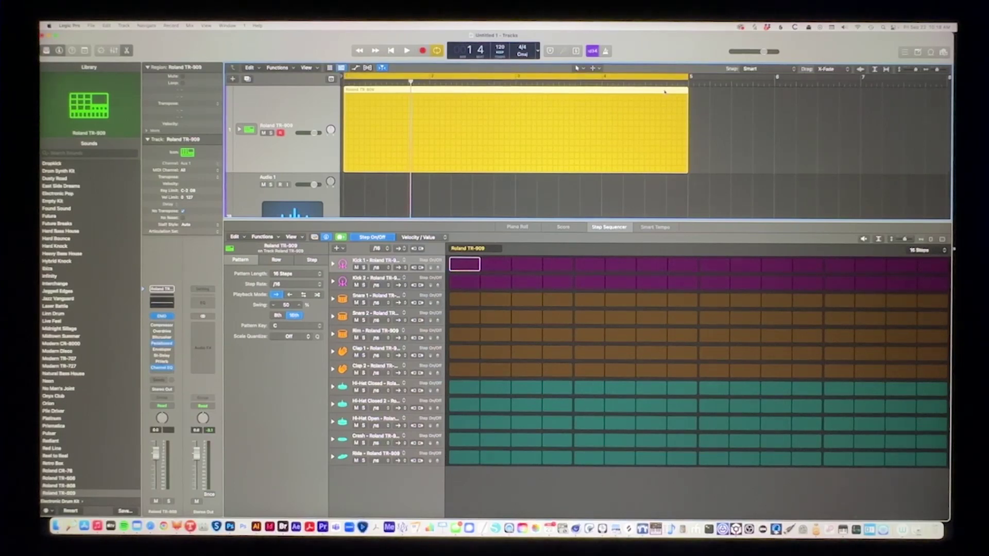
key("space")
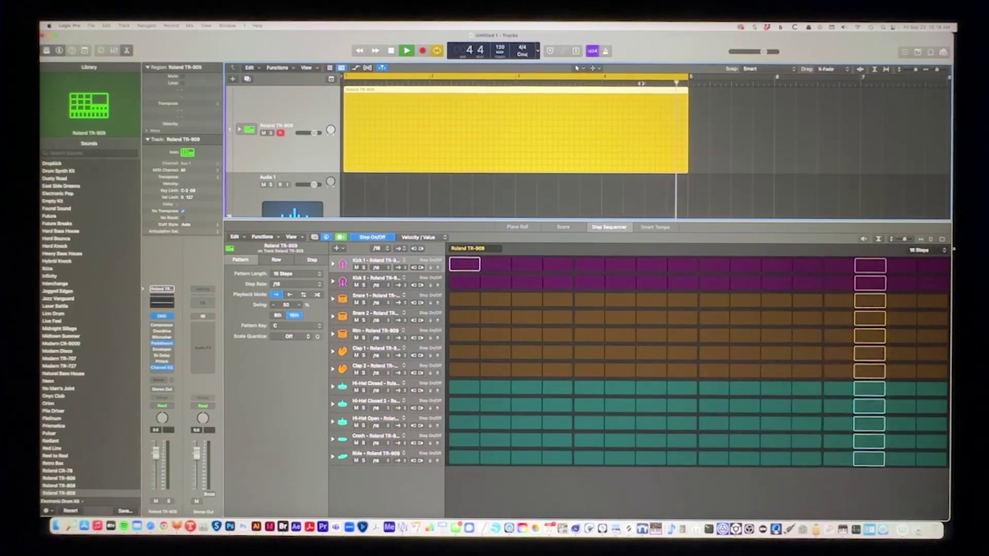
key("space")
key("Return")
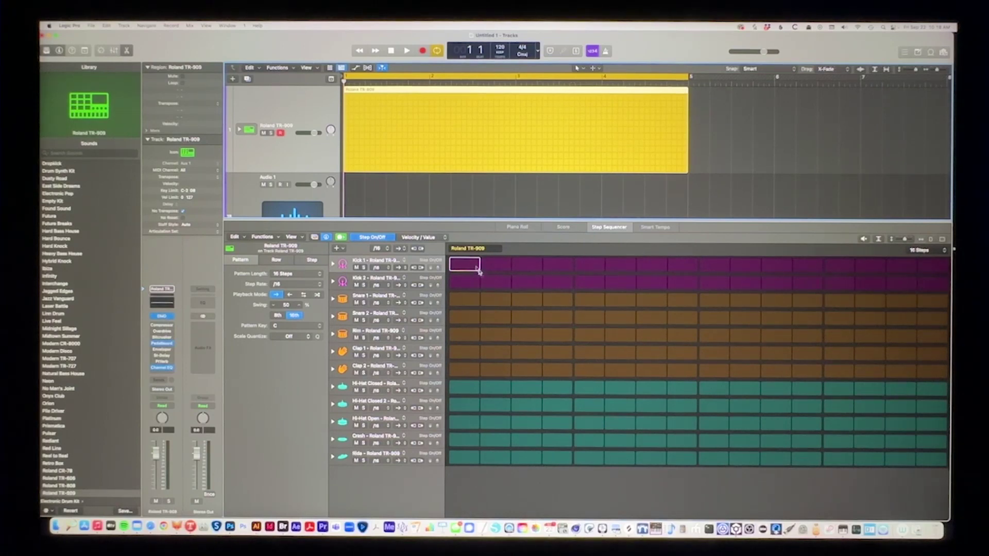
left_click(476, 267)
Step: Add Kick 1 hits on steps 5, 9 and 13 and start playback
left_click(597, 268)
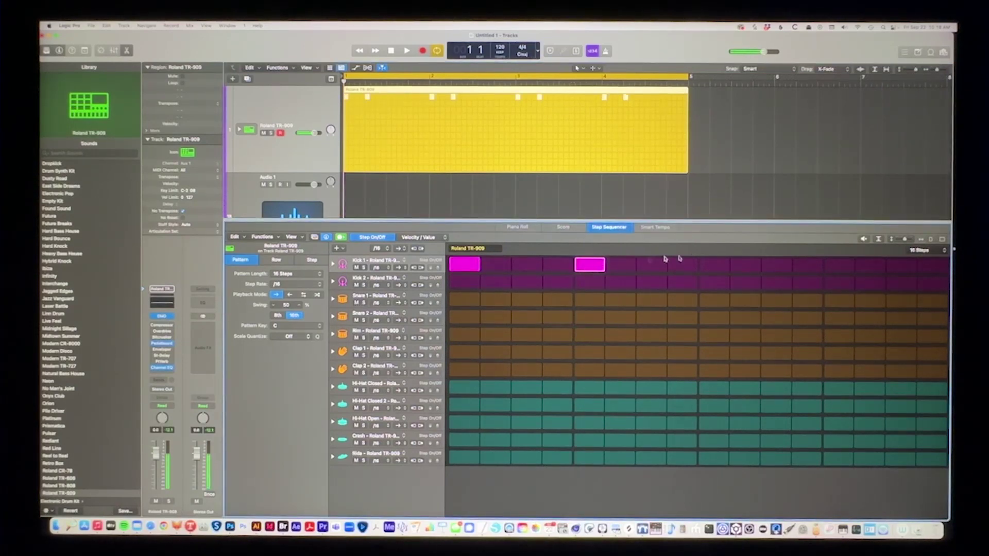
left_click(710, 265)
left_click(839, 265)
key("space")
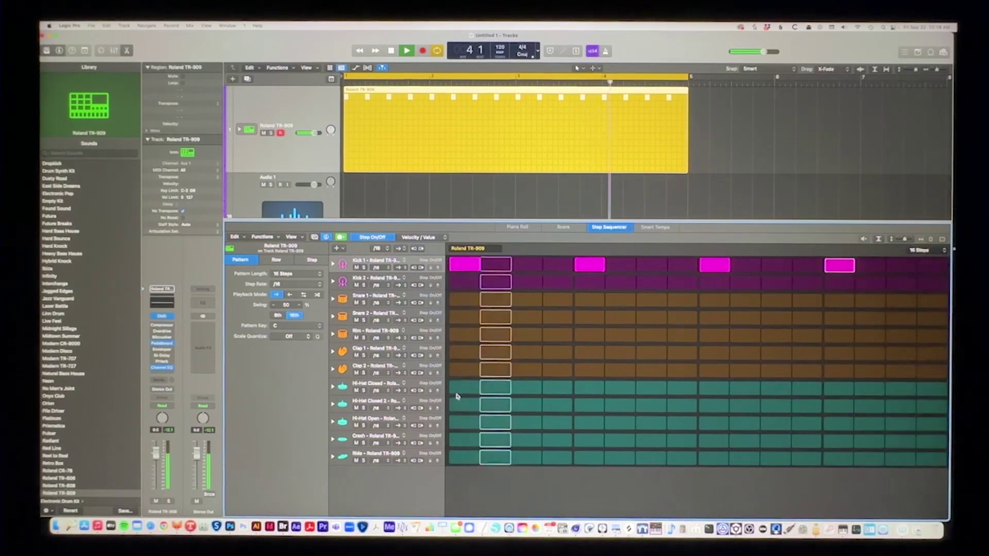
Step: Turn on all sixteen Hi-Hat Closed steps, then close and reopen the Step Sequencer
left_click_drag(457, 396, 934, 385)
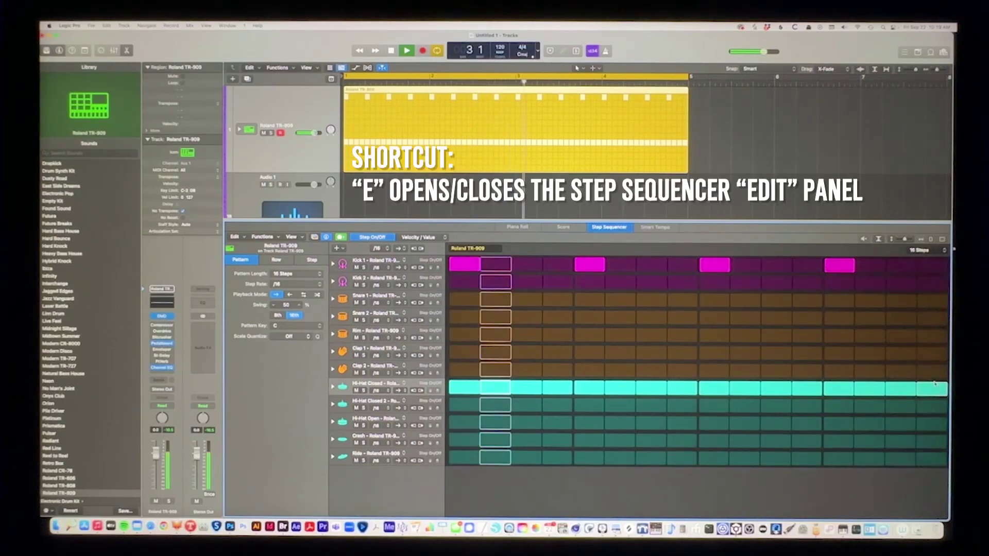
key("e")
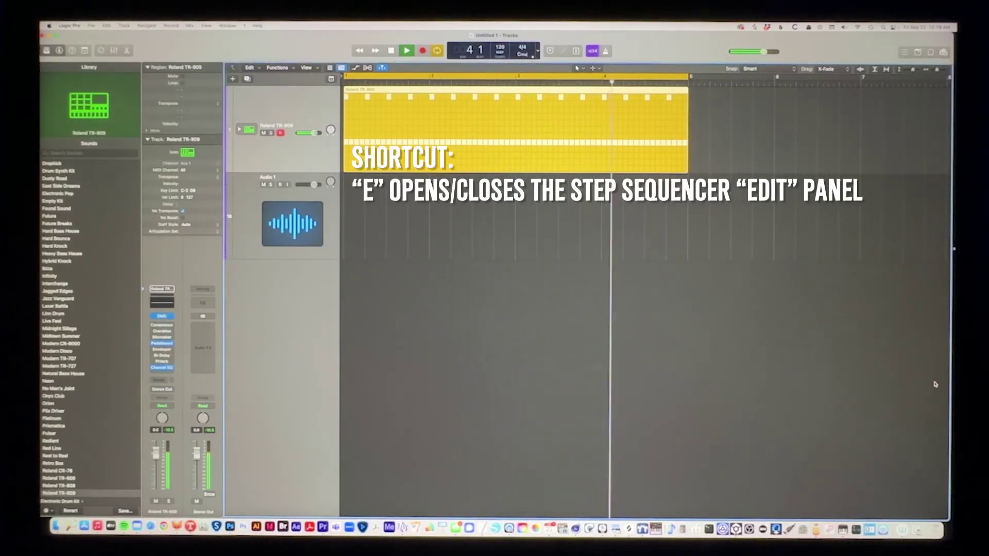
key("e")
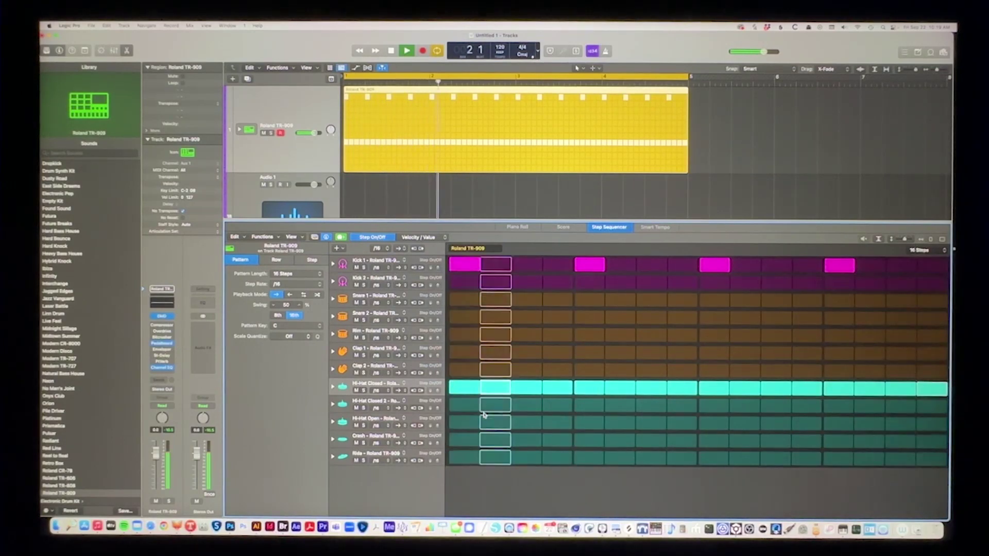
Step: Add Snare 2 hits on steps 5 and 13, stop playback, and move the playhead to bar 4
left_click(588, 317)
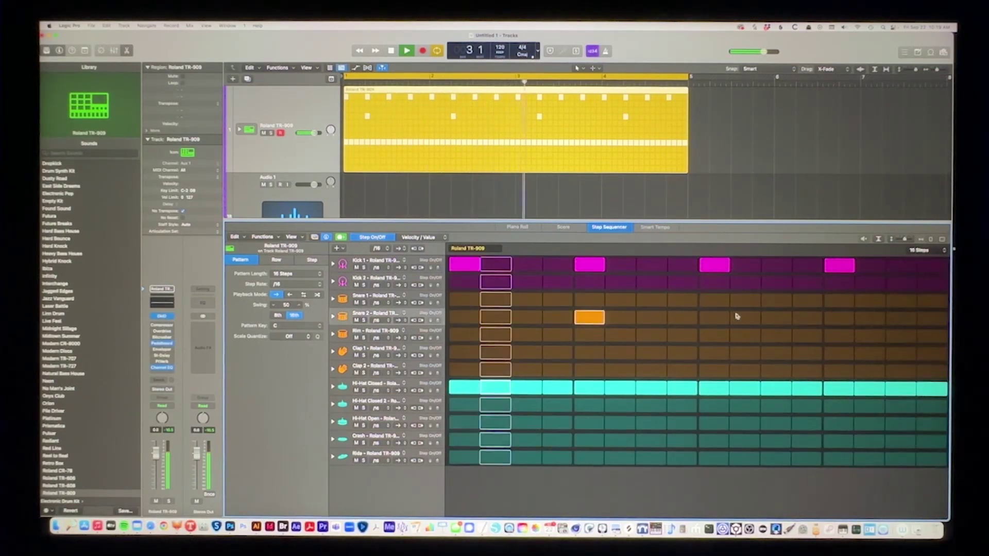
left_click(839, 316)
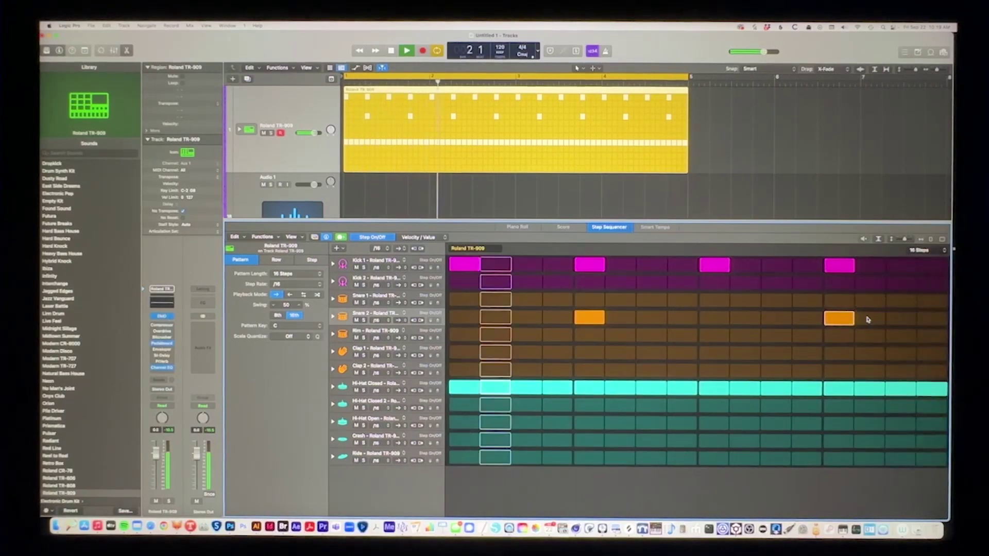
key("space")
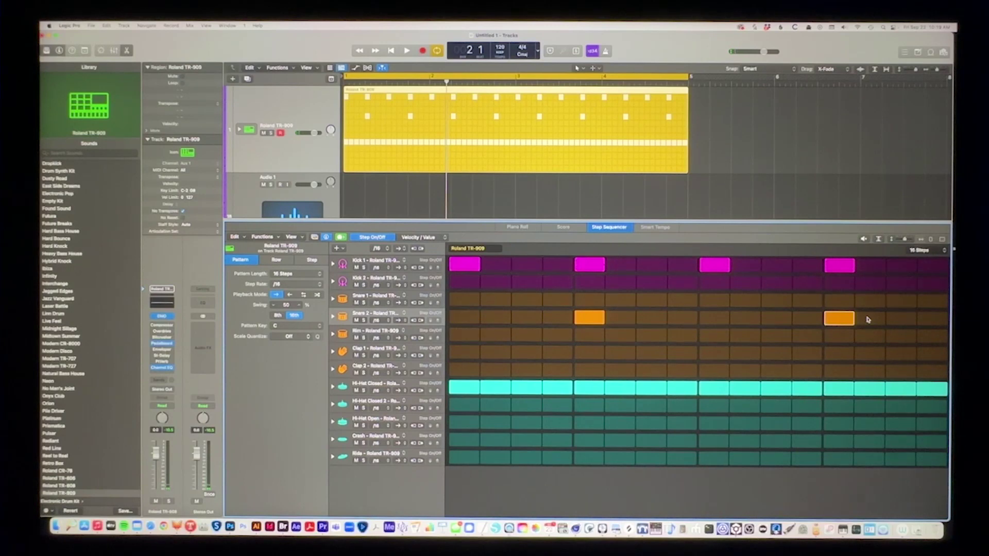
key("period")
key("period")
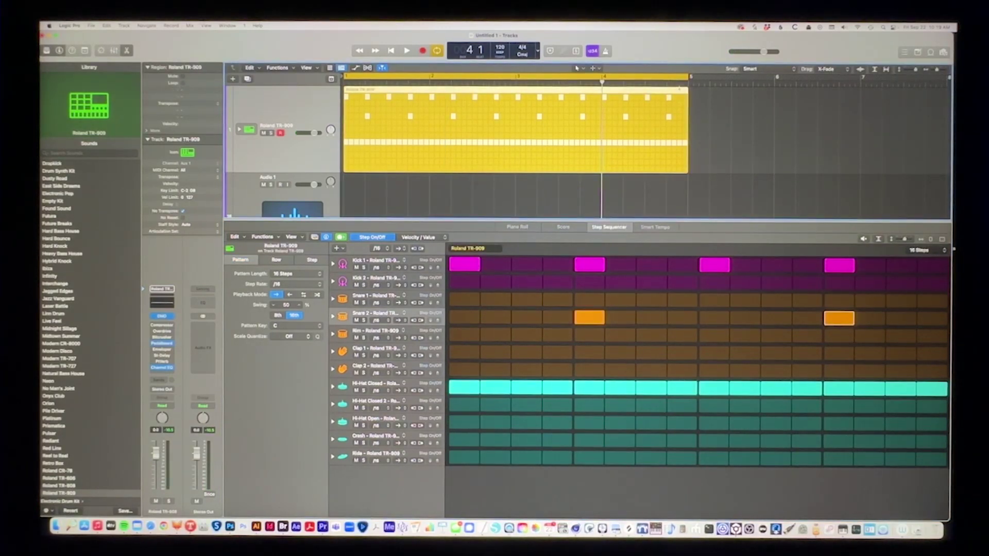
Step: Split the region at bar 4, clear its closed hi-hats, and remove the Kick 1 step 16 hit
key("super+t")
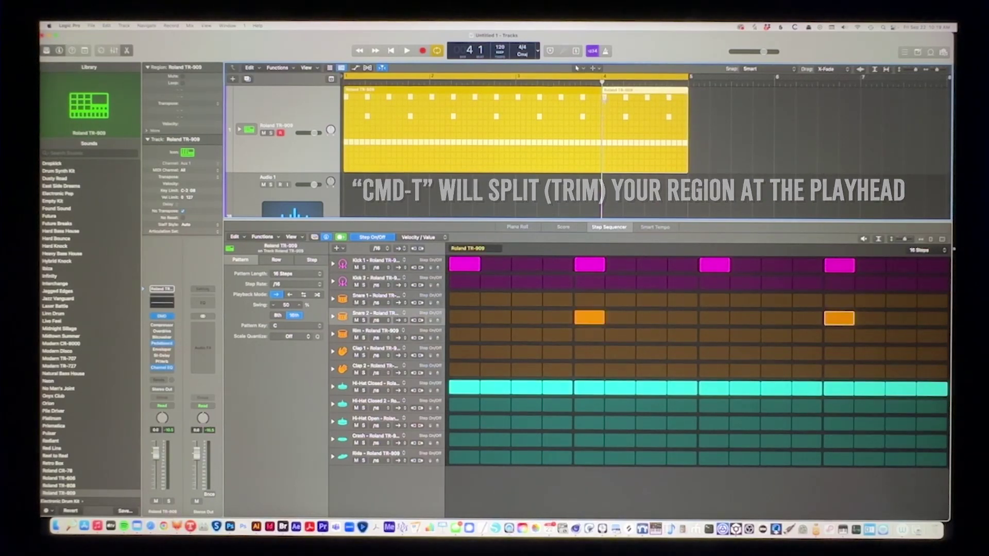
left_click_drag(460, 389, 929, 392)
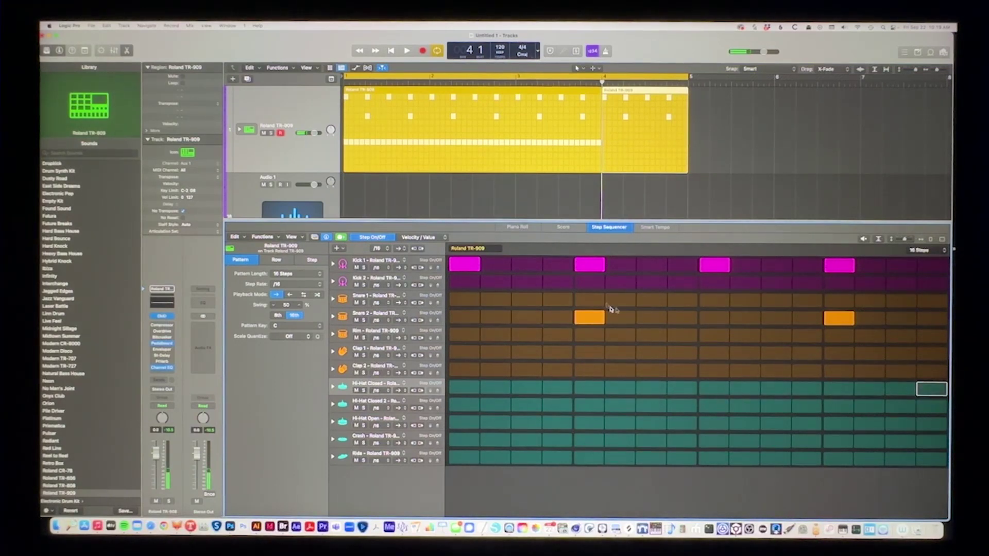
left_click(849, 266)
Step: Remove Kick 1 step 13, toggle Snare 2 step 5, and enable closed hi-hats on steps 1–8
left_click(718, 267)
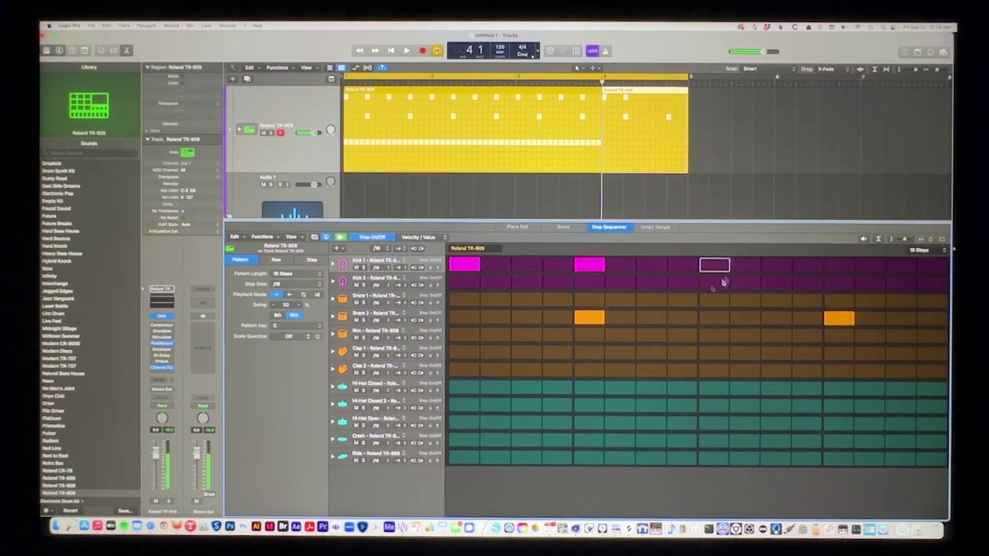
left_click(586, 319)
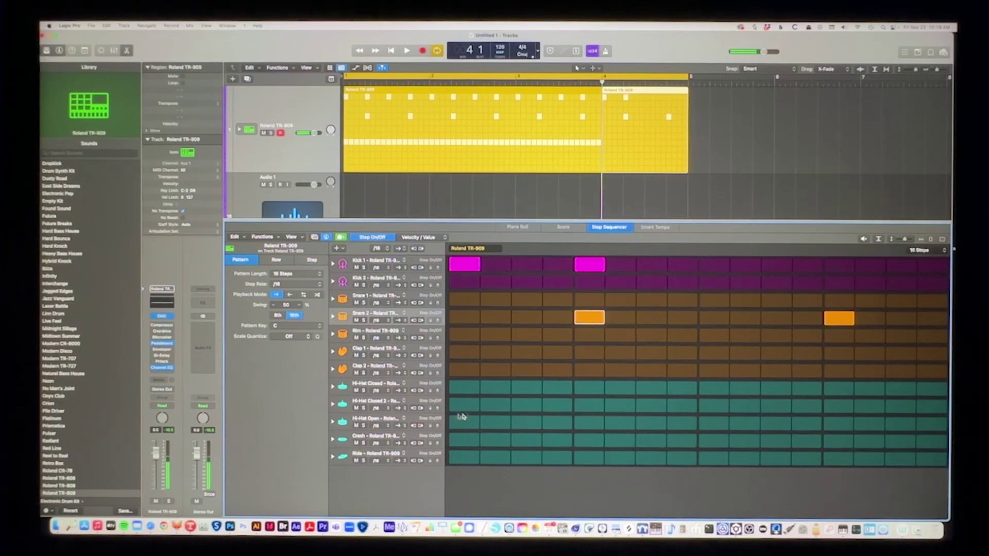
left_click_drag(466, 389, 674, 389)
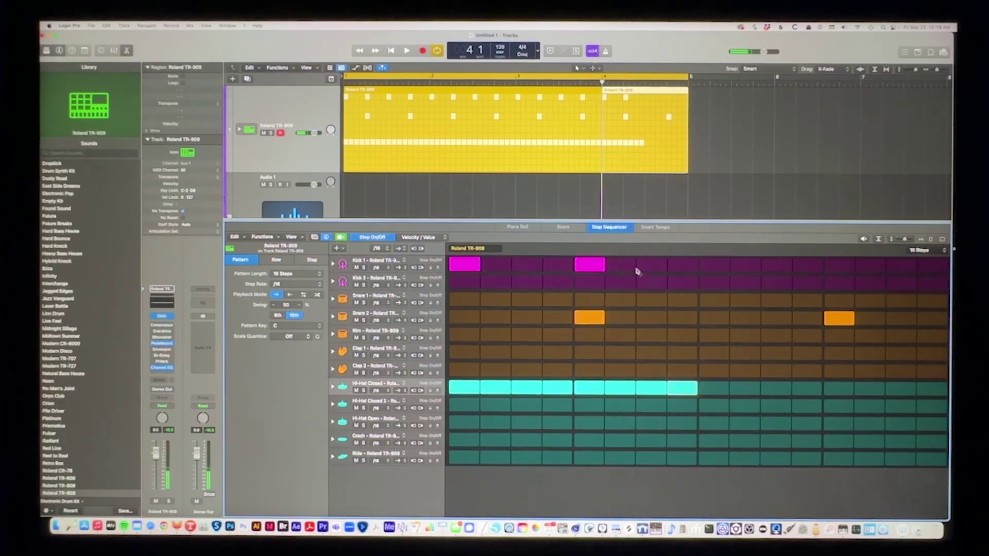
Step: Rework the Snare 2 row into a fill with hits on steps 9, 12, 13 and 16
left_click(839, 319)
left_click(719, 319)
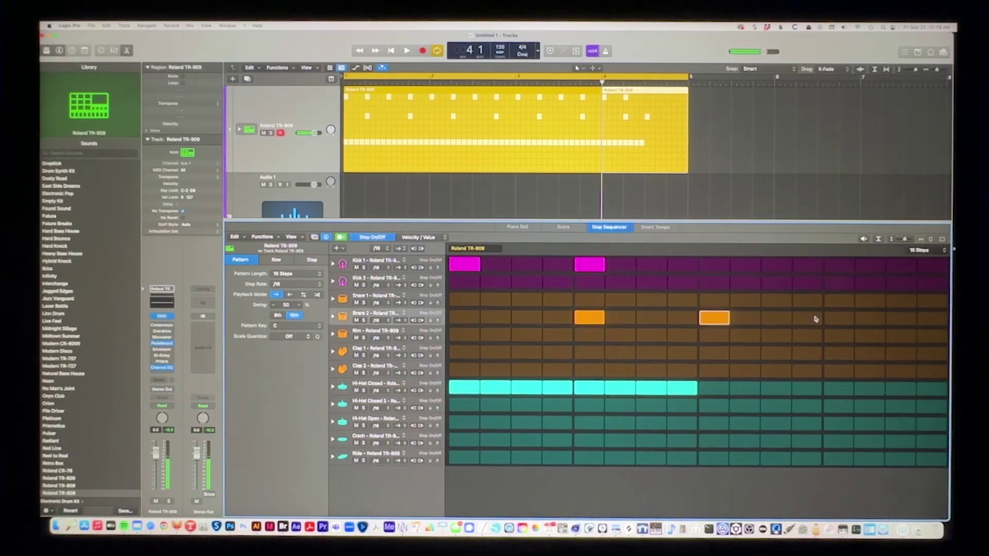
left_click(808, 320)
left_click(838, 320)
left_click(933, 319)
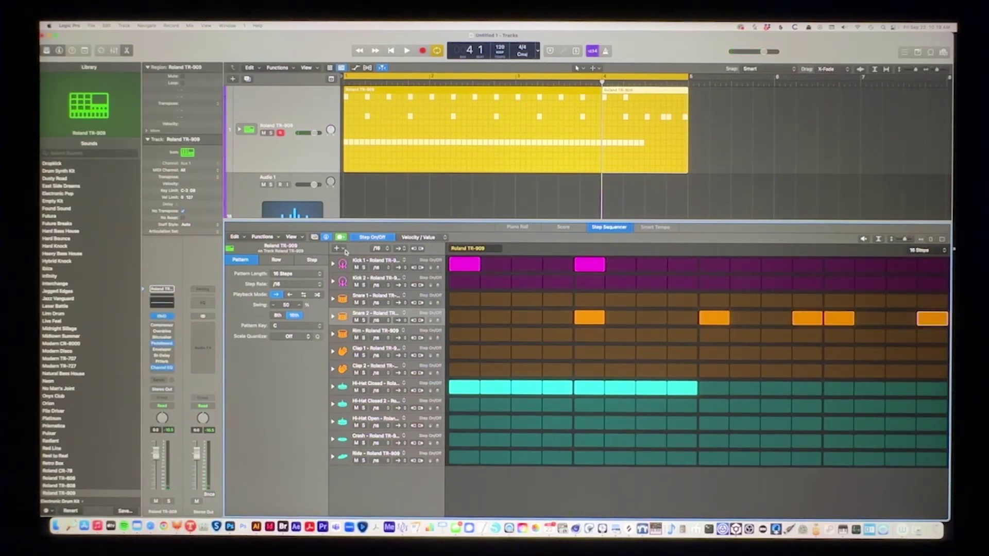
left_click(338, 248)
mouse_move(357, 252)
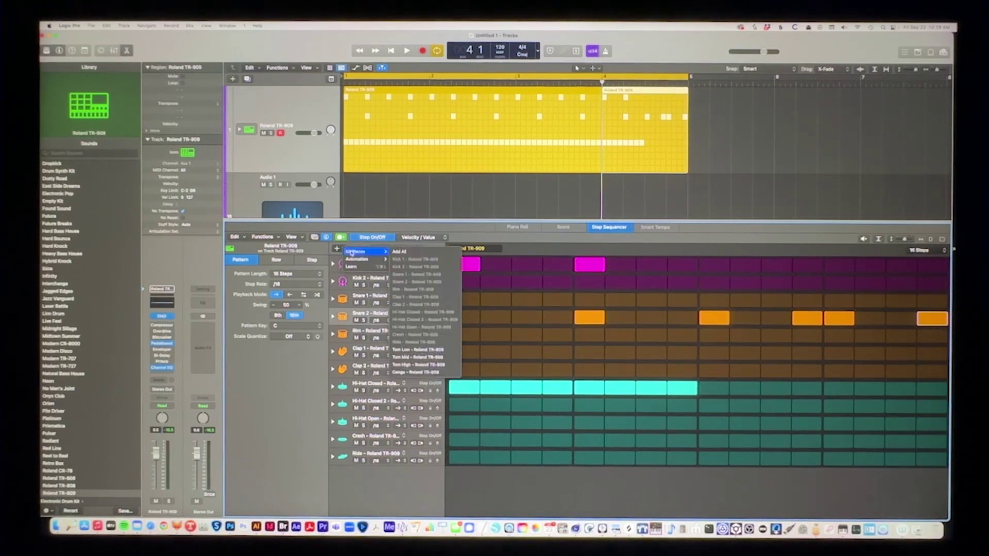
Step: Add all kit pieces, place three Tom Low and one Tom Mid hit in the fill, and play
left_click(412, 252)
scroll(545, 449, "down", 2)
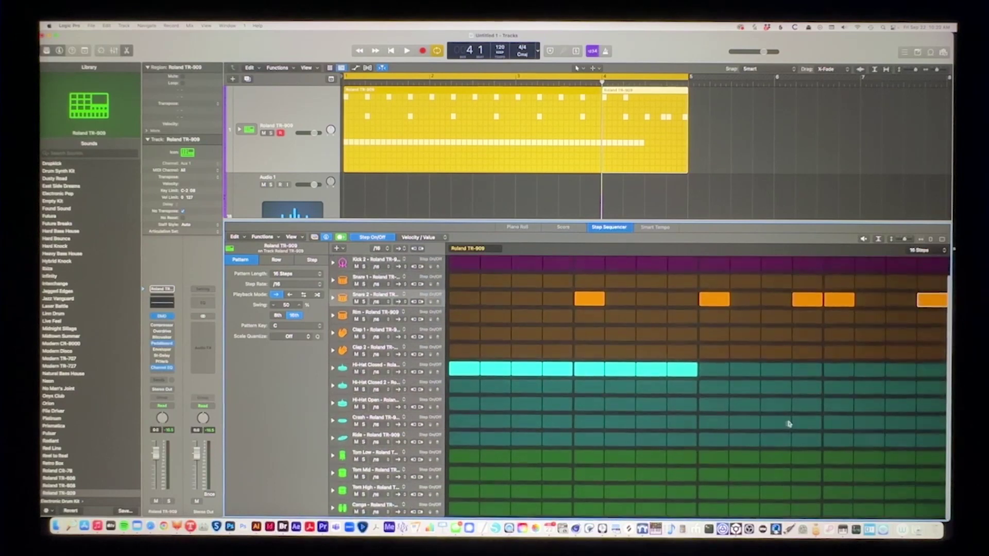
left_click(744, 459)
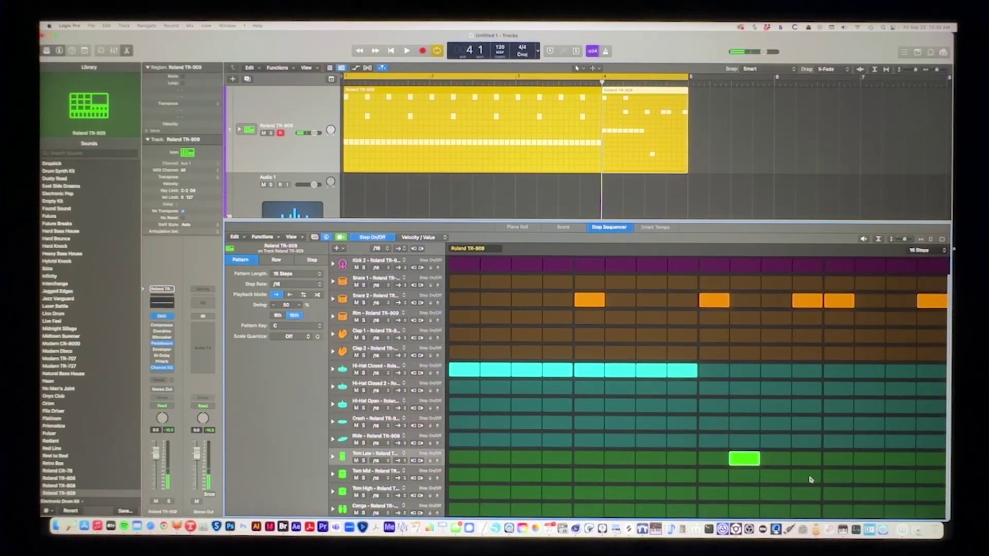
left_click(807, 477)
left_click(868, 461)
left_click(900, 459)
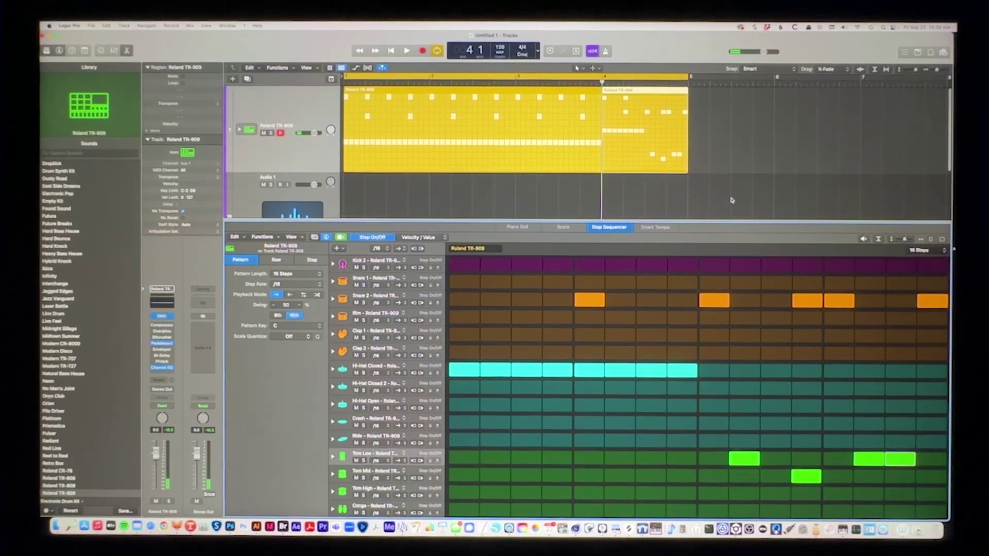
key("space")
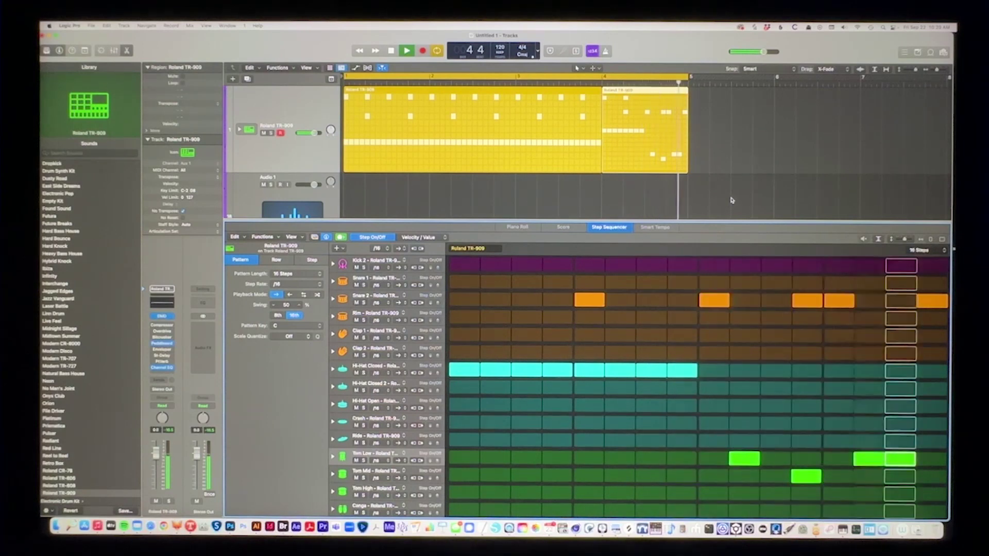